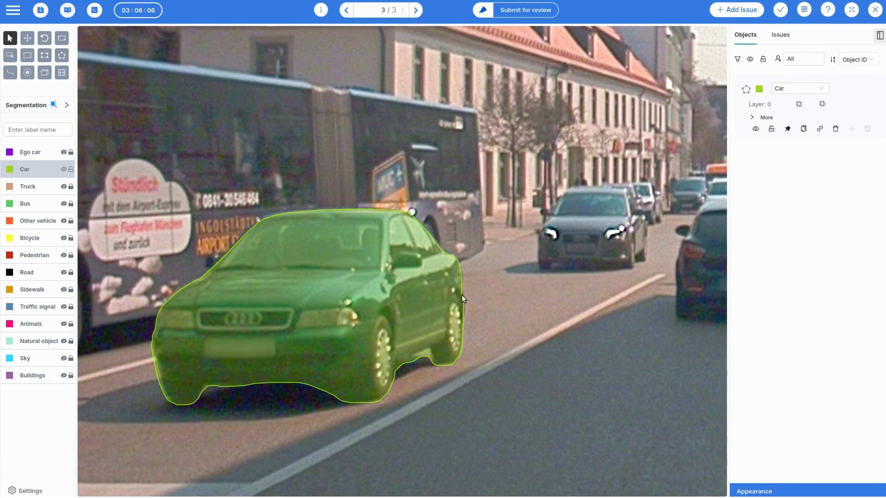
Reshape the existing car polygon along the rear edge of the large car beside the bus.
click(461, 296)
drag(464, 303, 461, 293)
click(509, 317)
Segment the dark car in the middle of the road as a Car with a magic segmentation point on its rear.
scroll(509, 317, down, 4)
scroll(546, 359, down, 2)
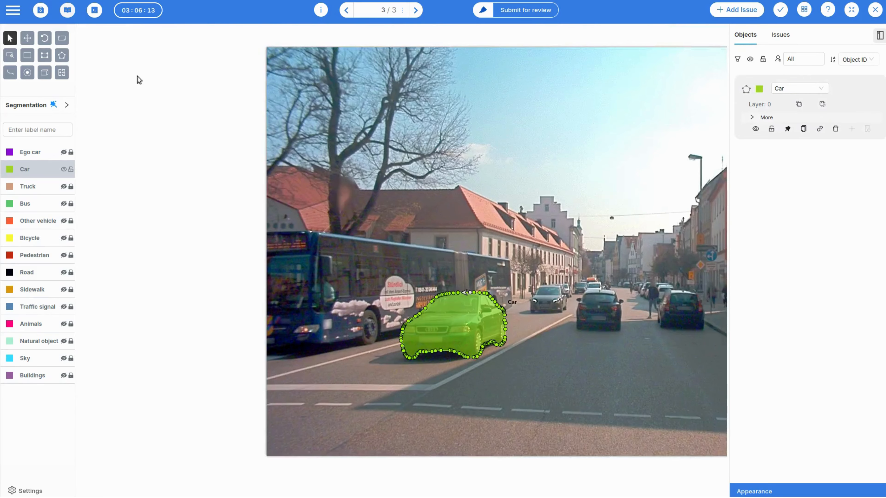
click(62, 38)
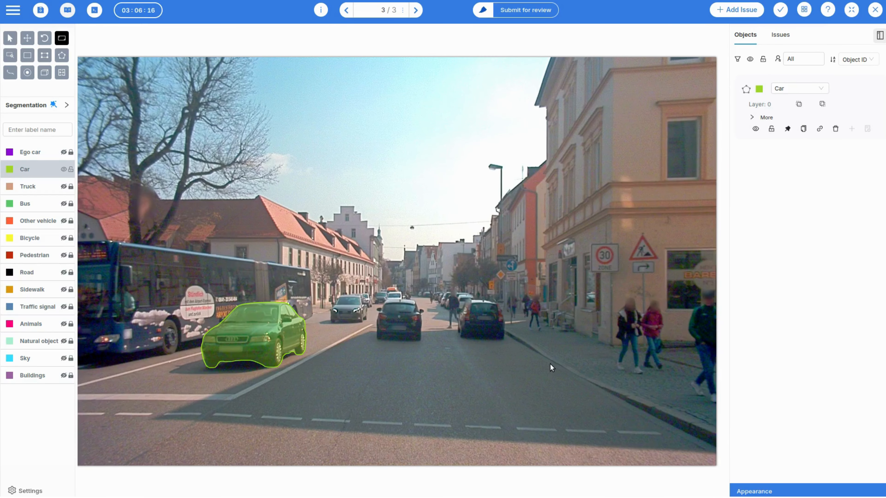
scroll(551, 364, up, 1)
scroll(550, 365, up, 1)
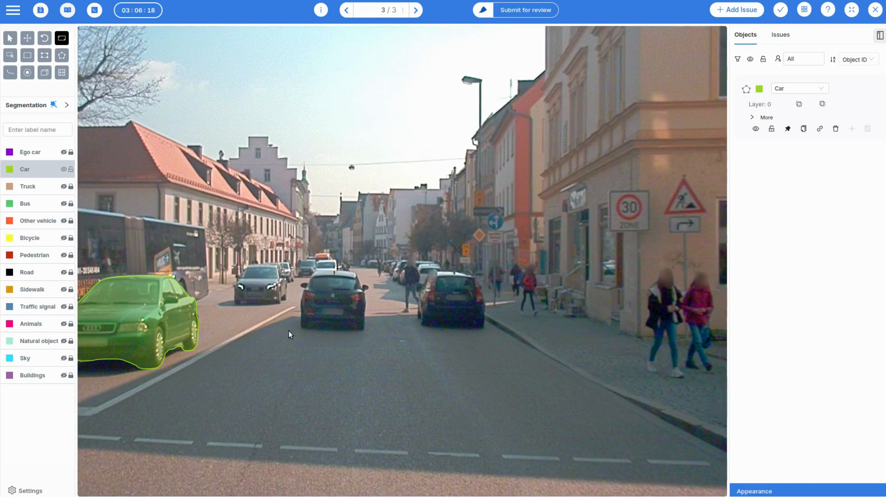
click(53, 104)
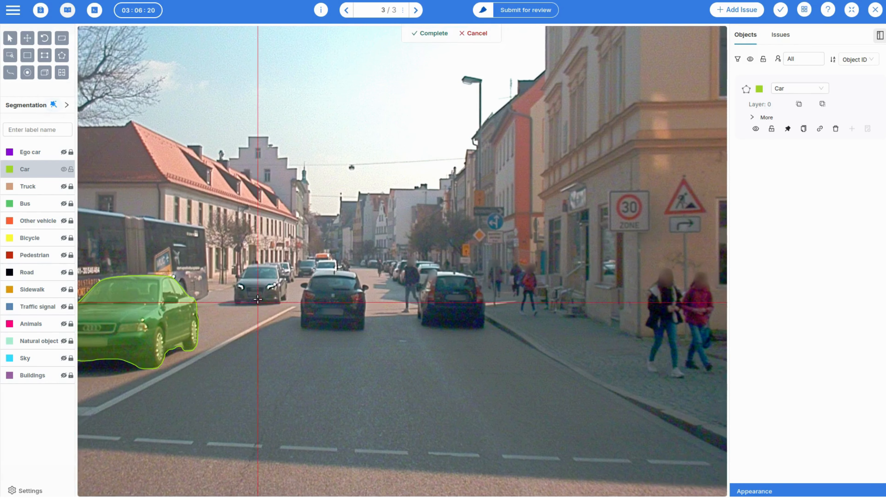
click(324, 297)
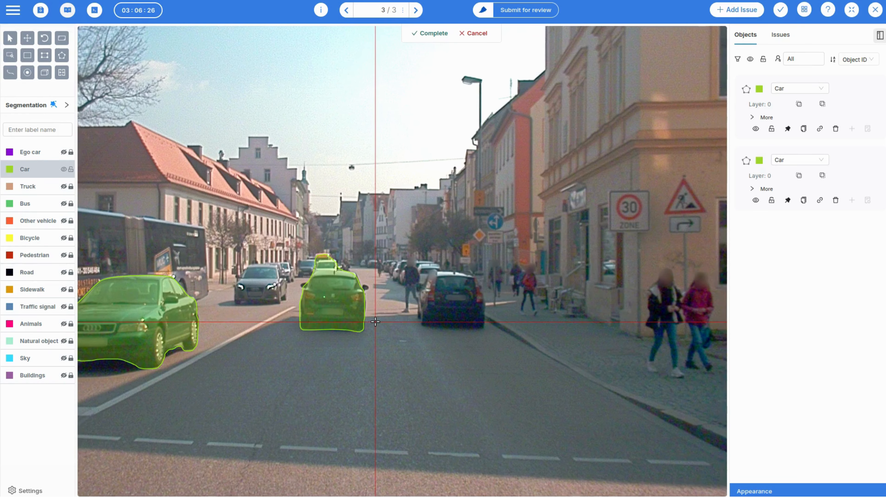
Exclude the vehicles behind the dark car from its mask with a negative point and complete the segmentation.
scroll(326, 268, up, 3)
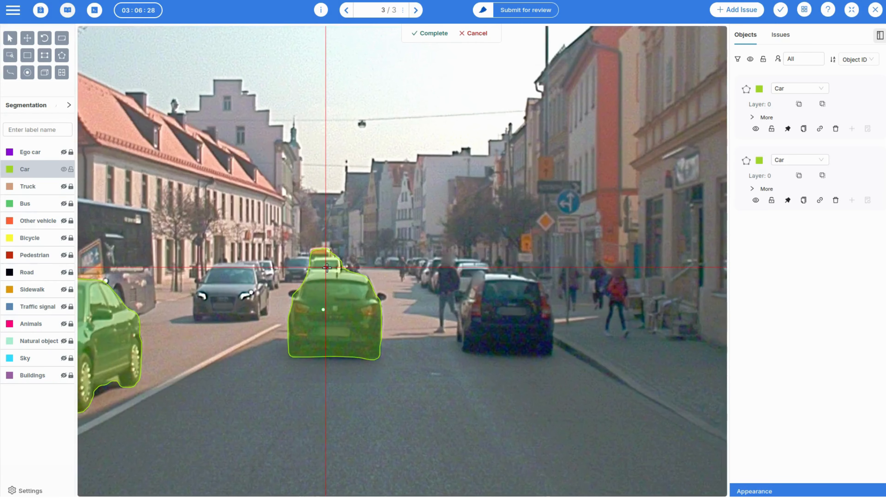
right_click(326, 267)
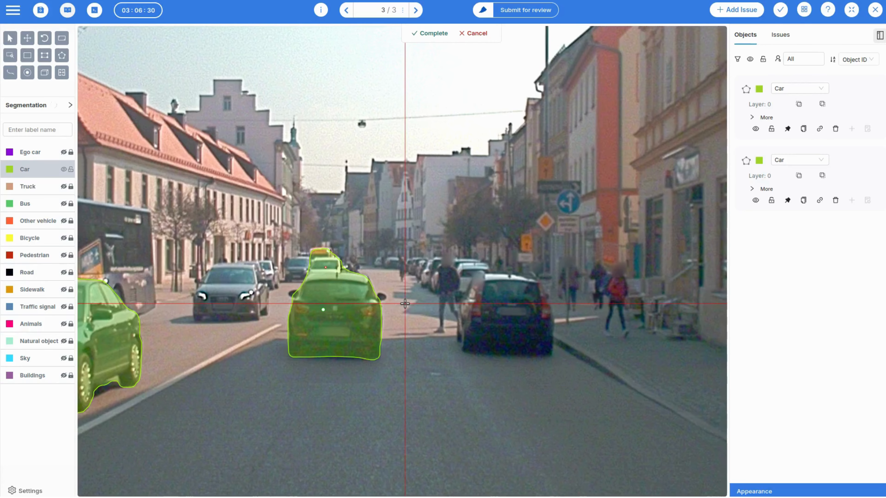
click(433, 33)
Extend the dark car's polygon around its right side mirror with new points and save the annotations.
scroll(461, 347, up, 2)
scroll(460, 347, up, 1)
drag(257, 298, 308, 291)
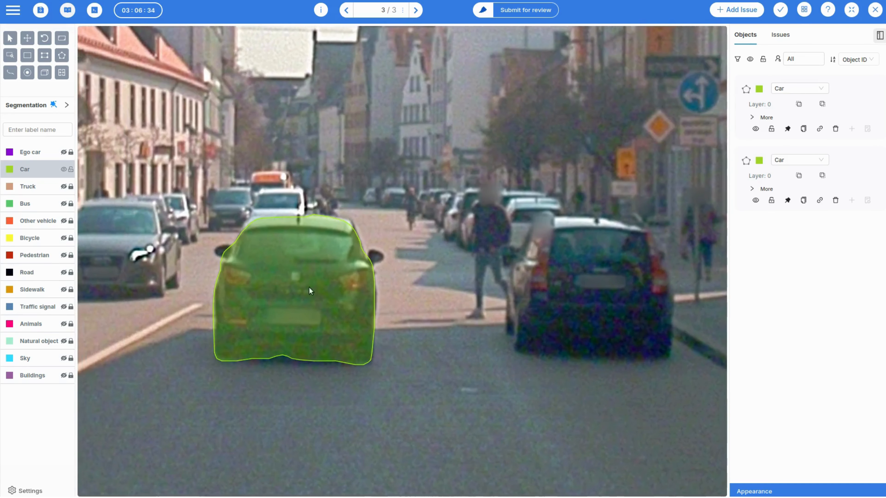
click(9, 40)
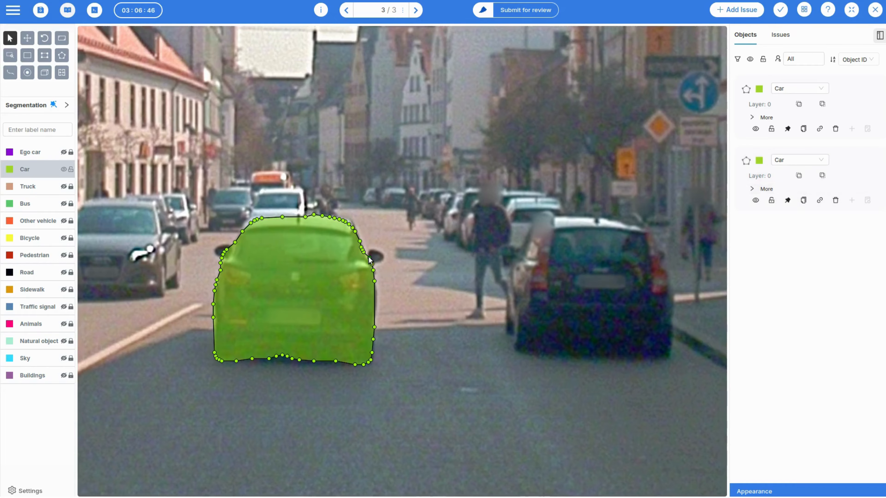
click(372, 249)
click(375, 251)
click(382, 253)
click(384, 258)
click(379, 263)
click(373, 270)
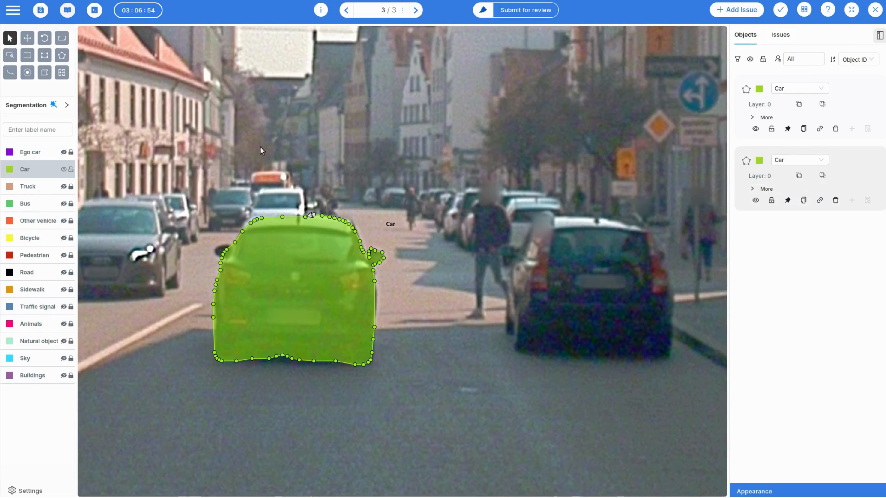
click(375, 251)
drag(375, 250, 373, 249)
key(ctrl+s)
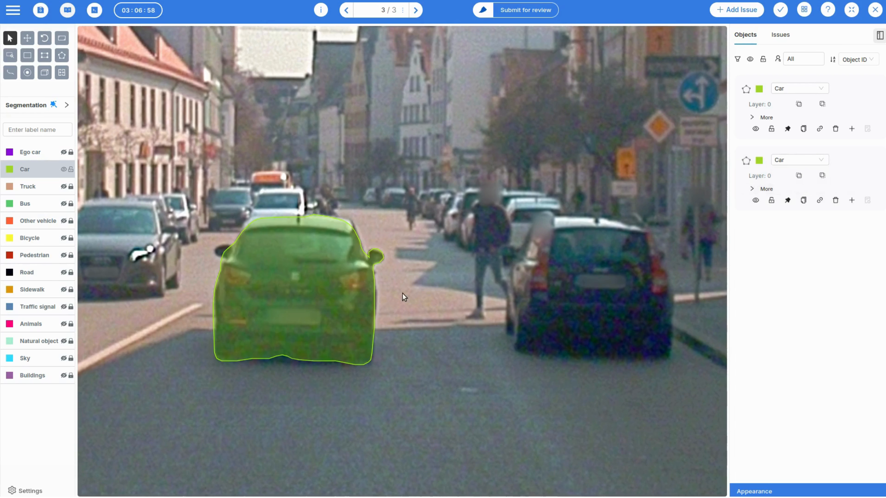
Reshape the dark car's polygon along its right body edge below the side mirror.
click(369, 252)
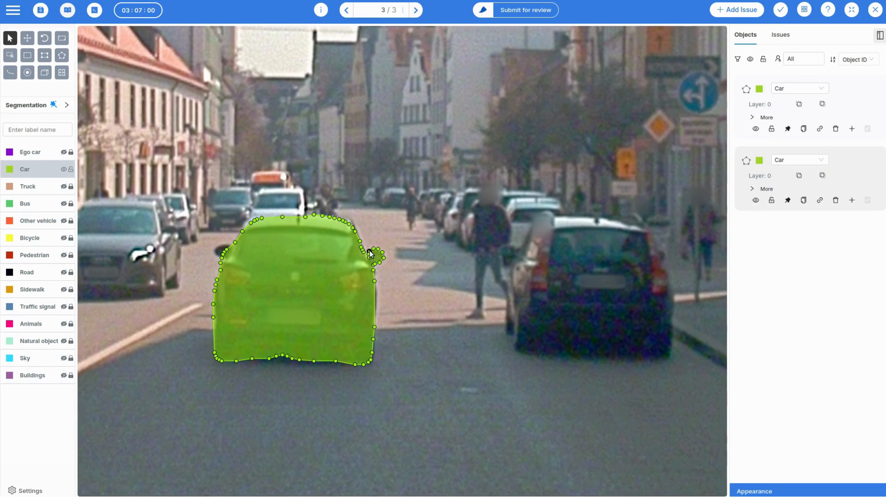
click(432, 307)
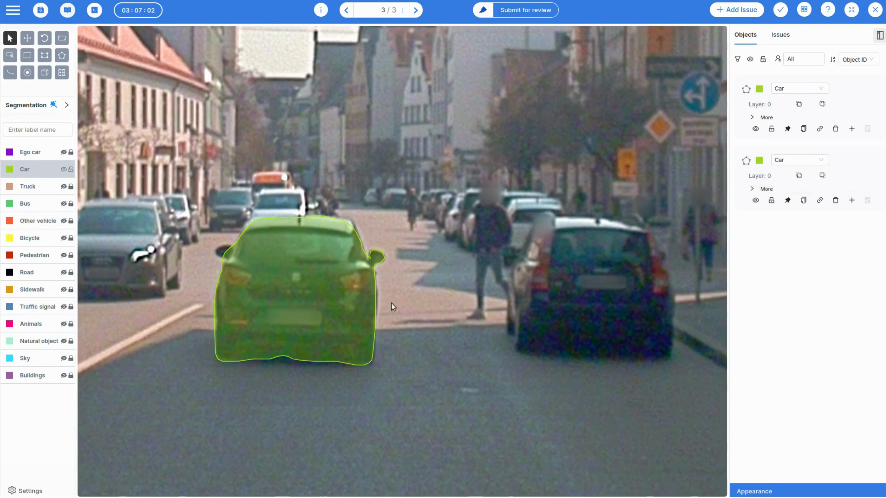
click(375, 281)
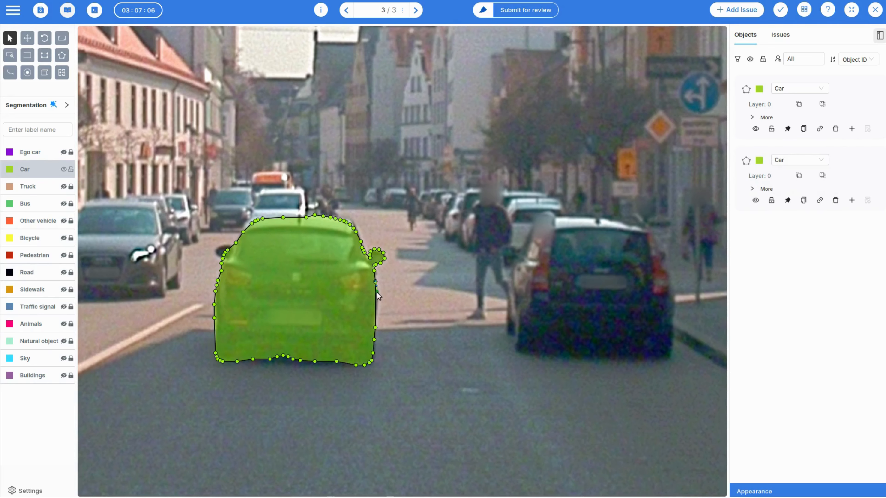
drag(376, 292, 374, 327)
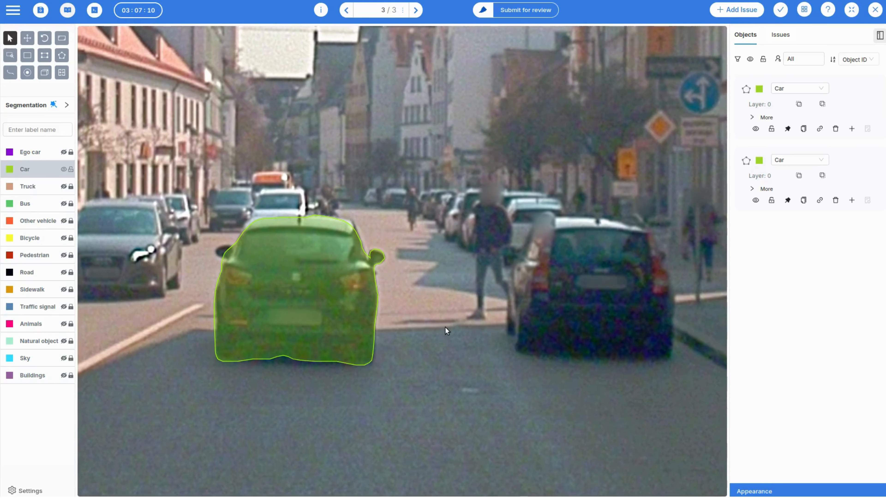
Extend the dark car's polygon around its left side mirror with new boundary points.
drag(445, 327, 542, 336)
scroll(299, 332, up, 2)
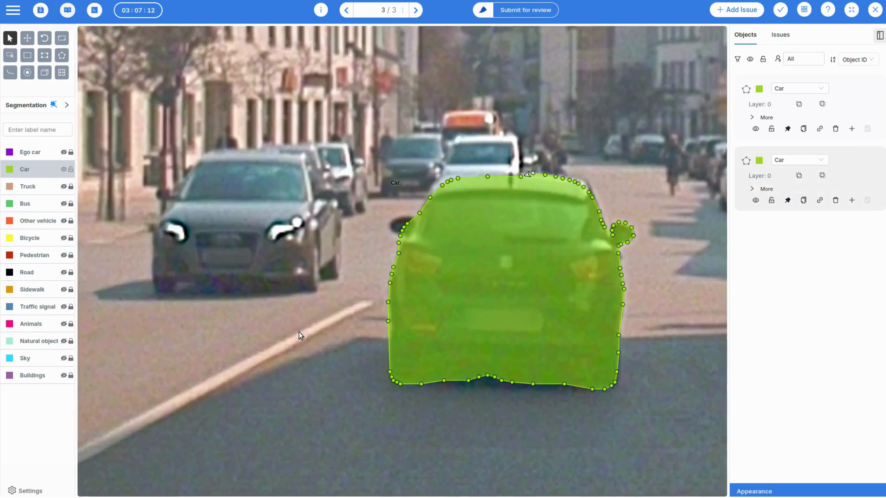
click(401, 237)
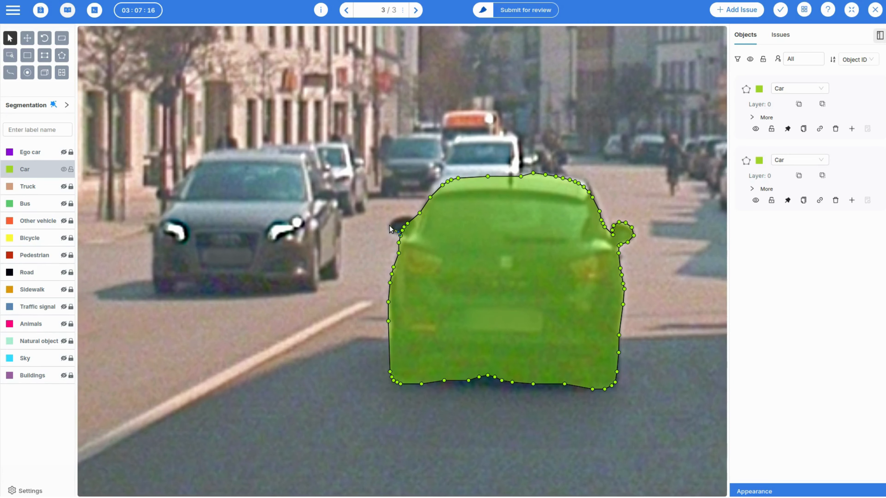
click(391, 222)
click(397, 219)
click(406, 217)
click(410, 218)
click(417, 222)
click(419, 213)
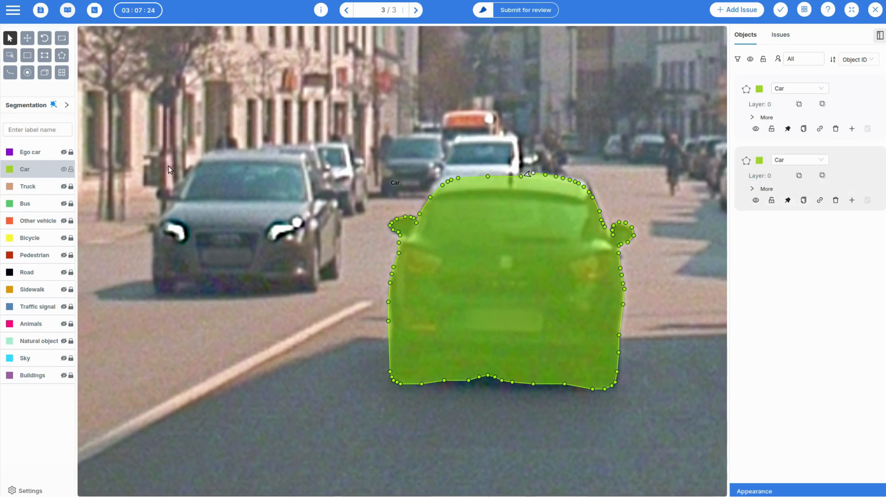
Move the polygon points at the dark car's upper right roof corner outward to match the roof edge.
drag(678, 342, 583, 334)
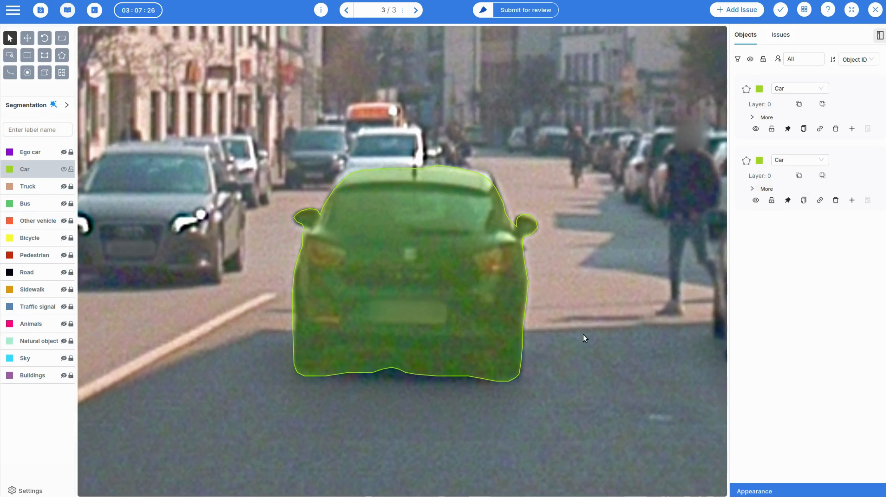
click(425, 169)
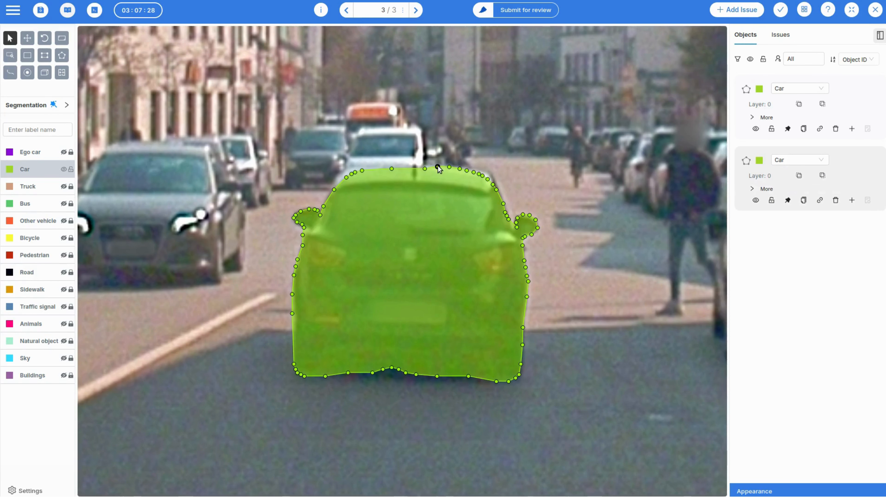
drag(473, 172, 496, 184)
drag(496, 189, 498, 190)
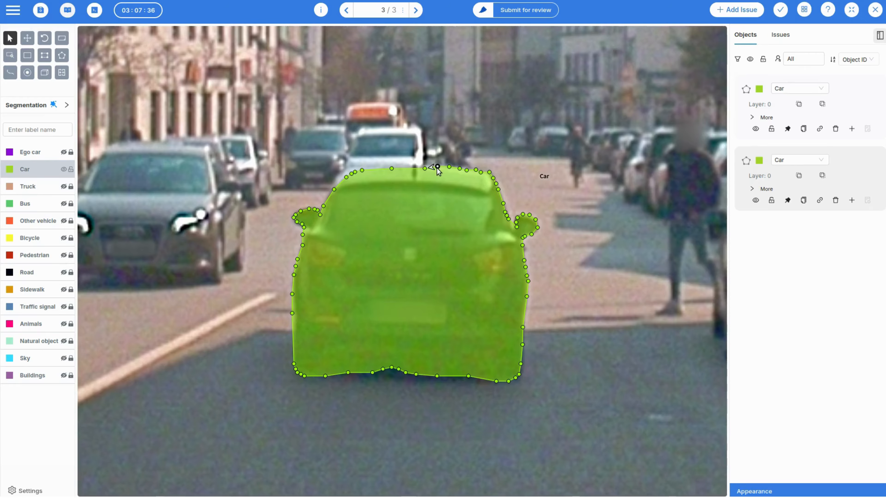
click(598, 289)
scroll(598, 289, down, 5)
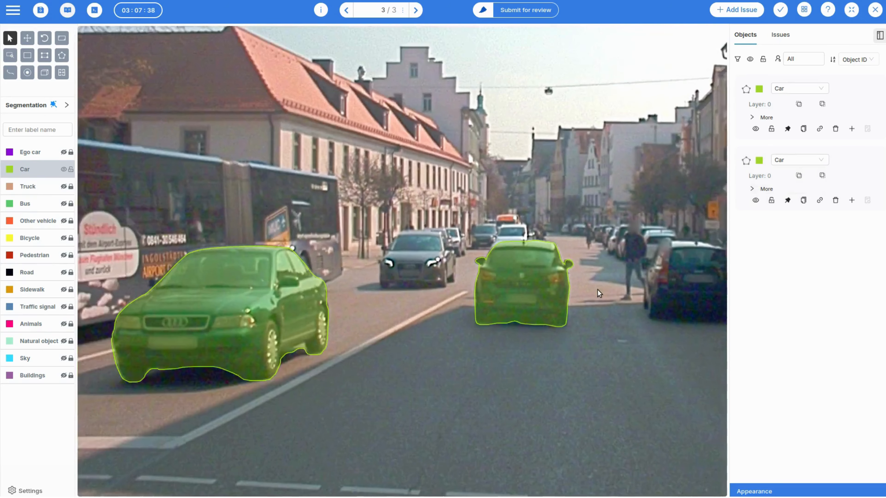
scroll(598, 290, down, 5)
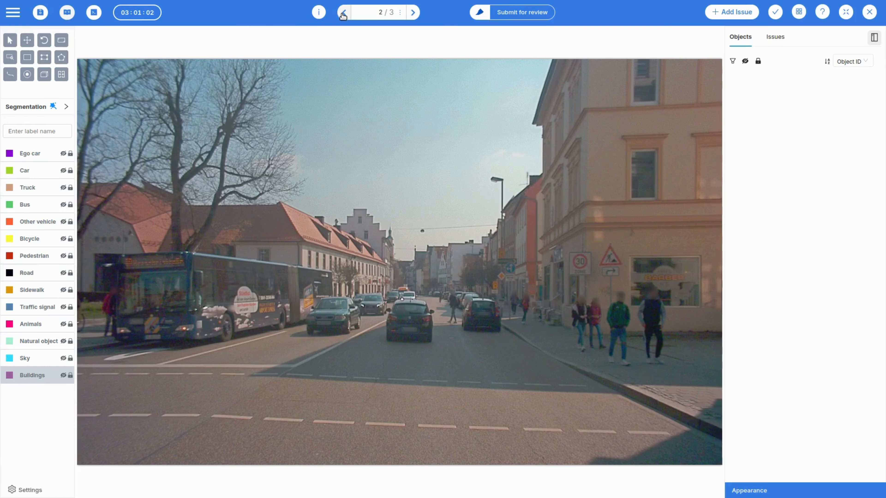
View the semantic segmentation mask of frame 1 and set the mask display back to None.
click(342, 14)
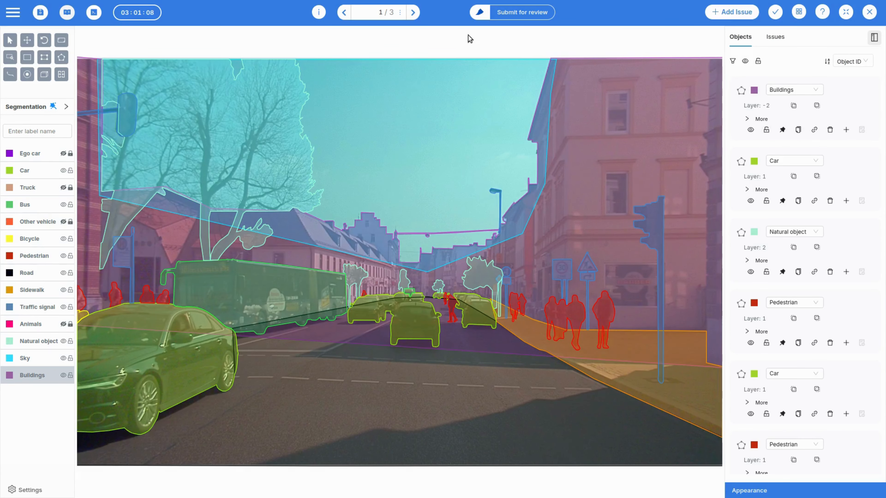
click(66, 107)
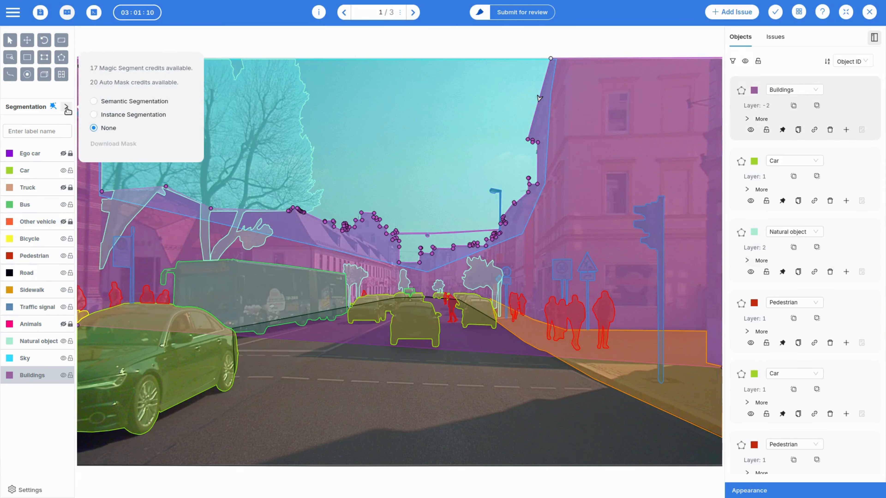
click(94, 101)
click(270, 44)
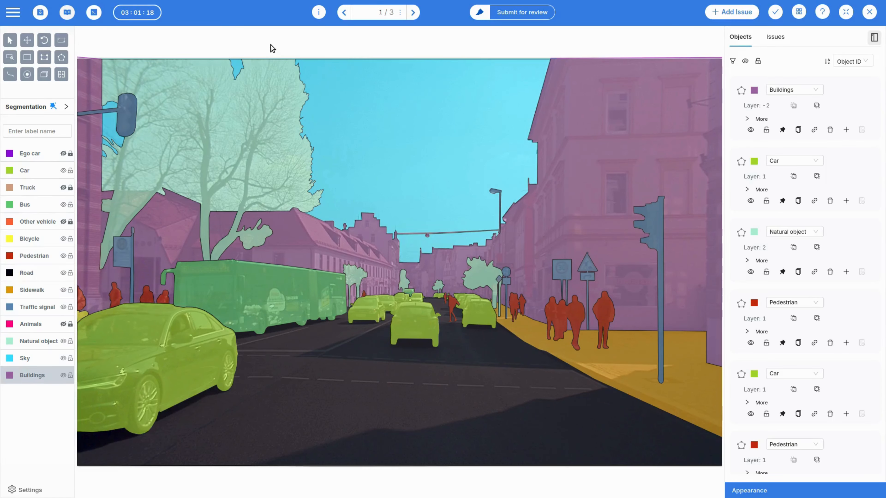
click(66, 106)
click(93, 128)
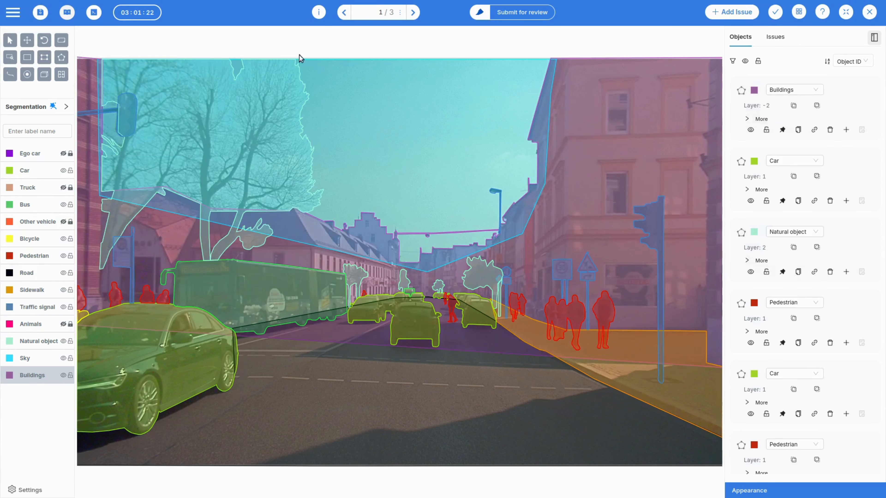
Look through frames 2 and 3 and return to frame 1.
click(412, 14)
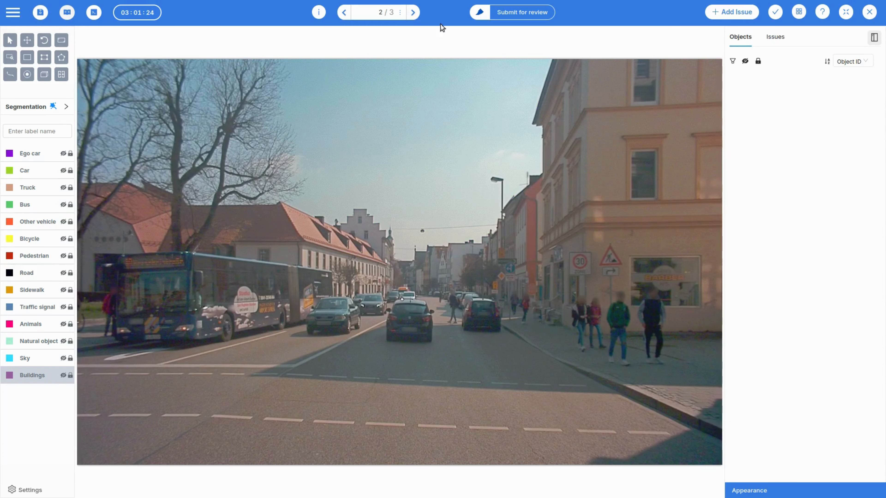
click(413, 14)
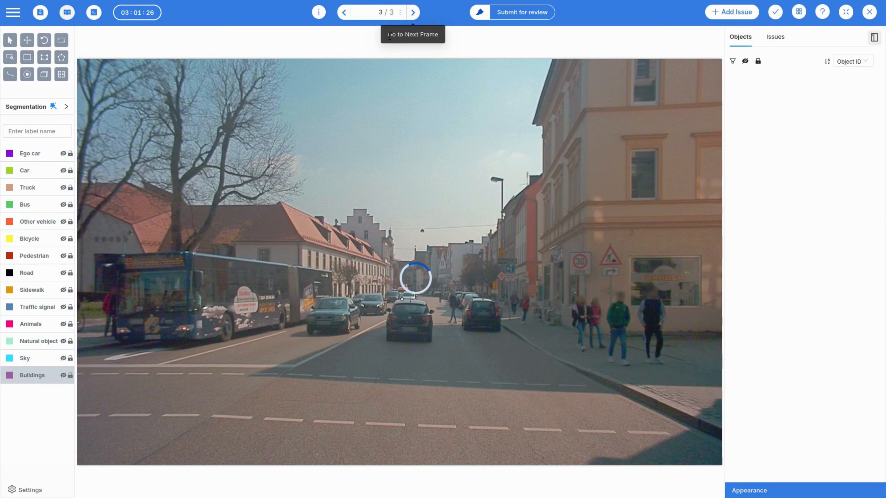
click(345, 13)
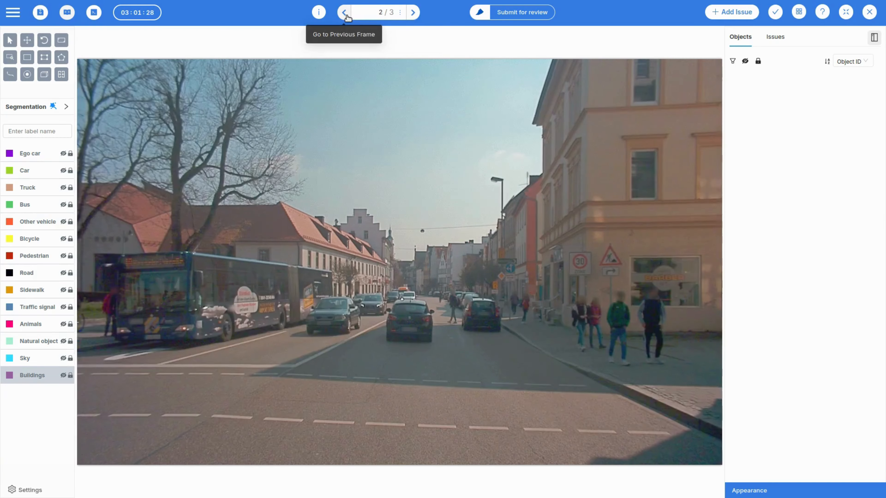
click(347, 16)
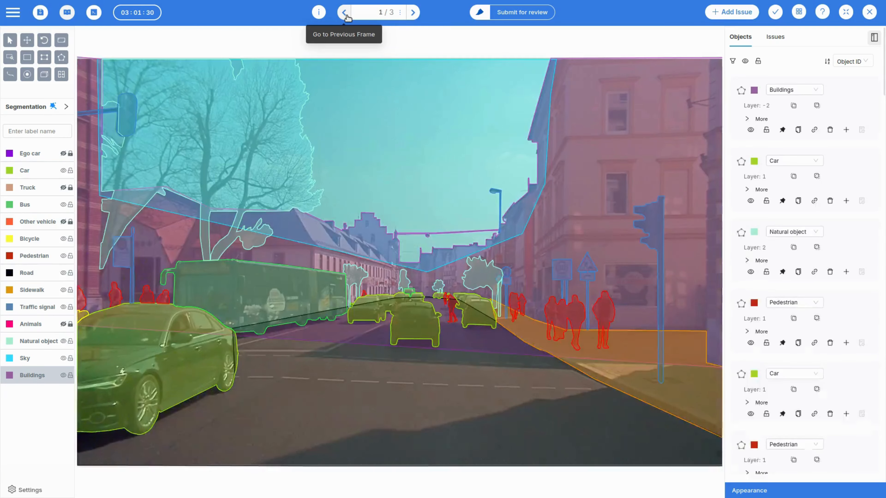
Generate masks for frame 2 with Auto Mask and dismiss the notification.
click(412, 14)
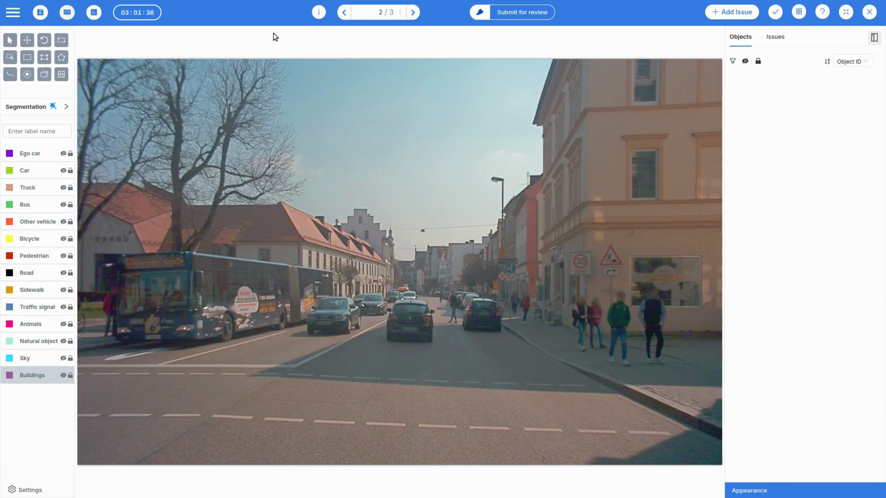
click(69, 109)
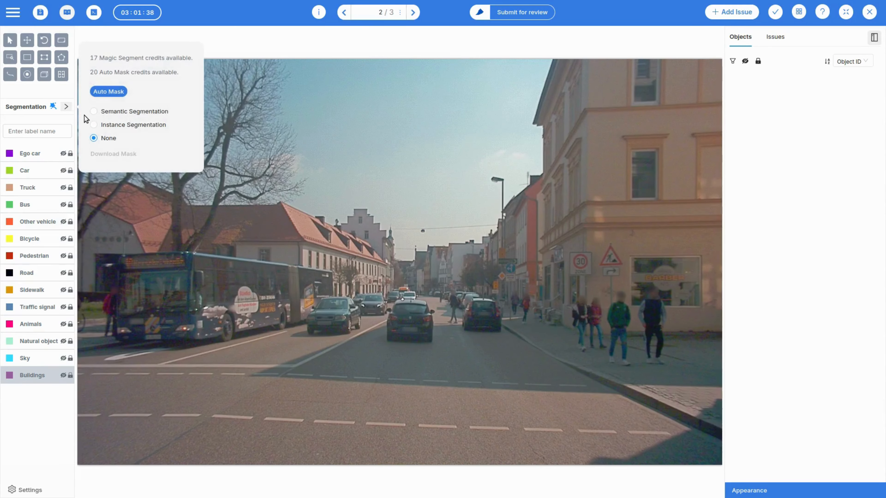
click(103, 95)
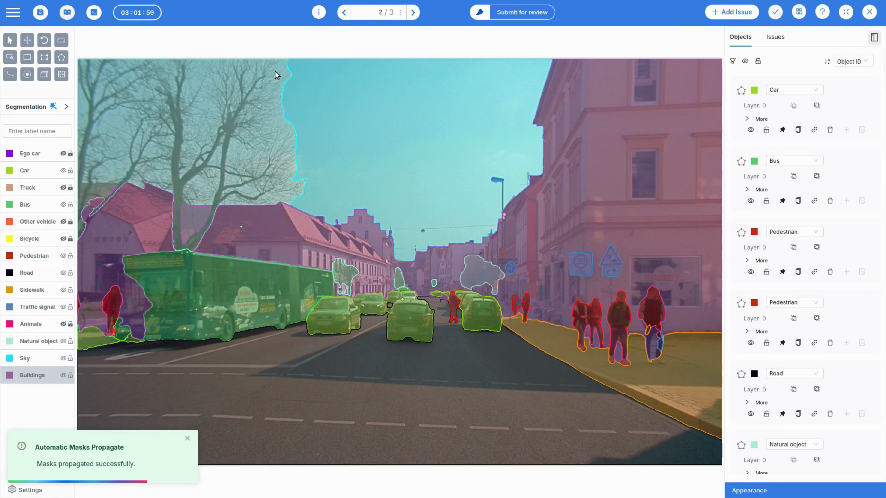
click(229, 401)
click(188, 438)
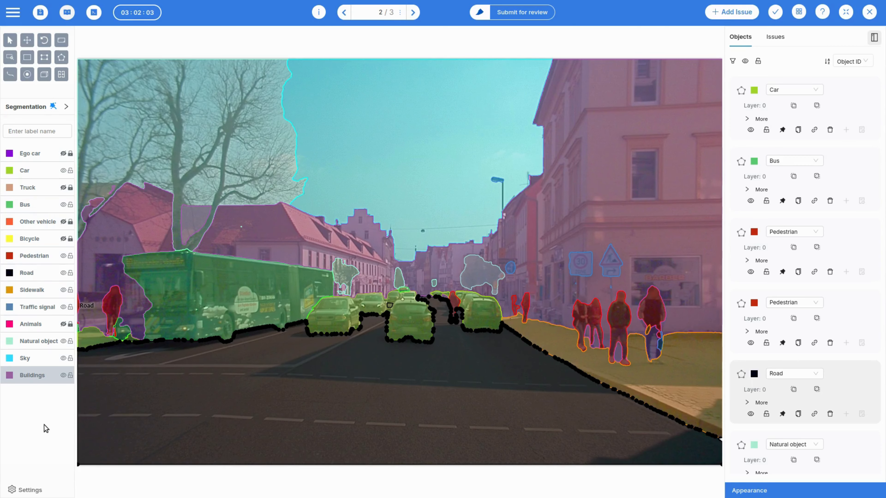
Examine the sky, buildings, natural object, bus, road and sidewalk masks generated on frame 2.
click(395, 125)
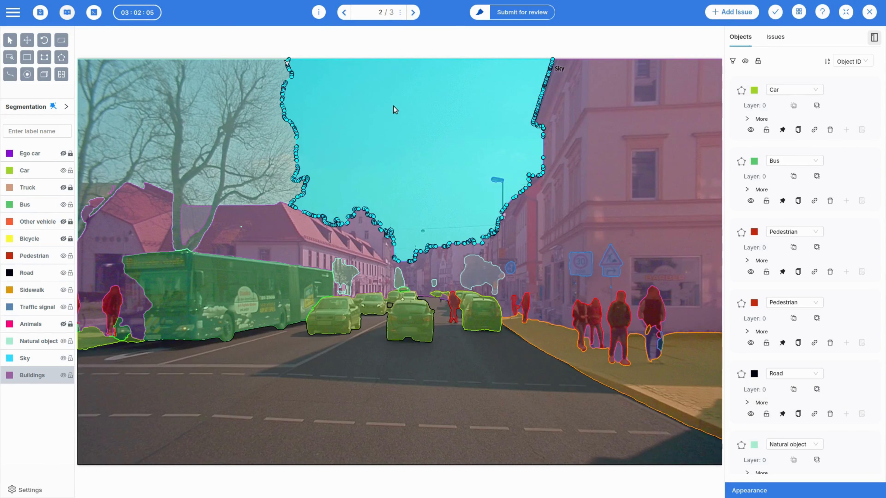
click(633, 139)
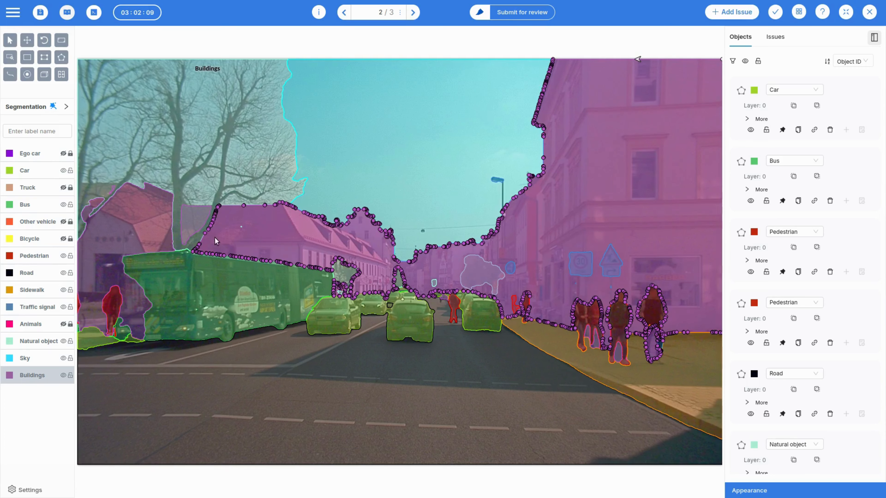
click(482, 277)
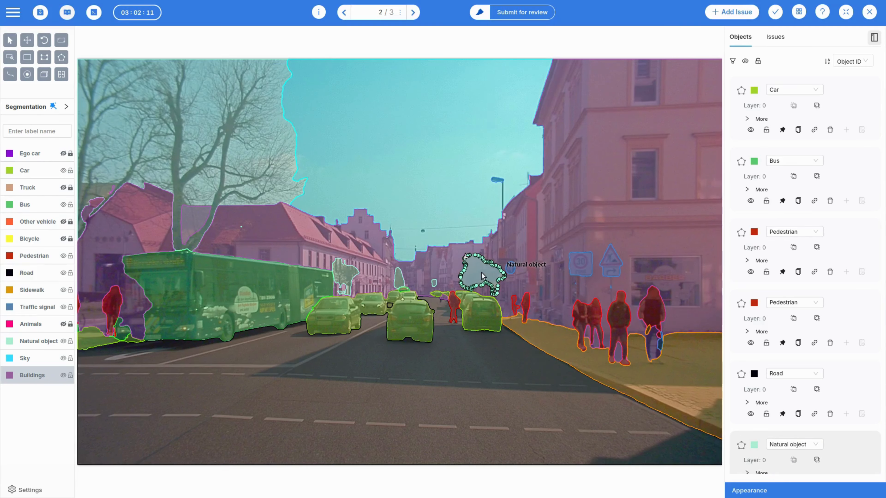
click(158, 339)
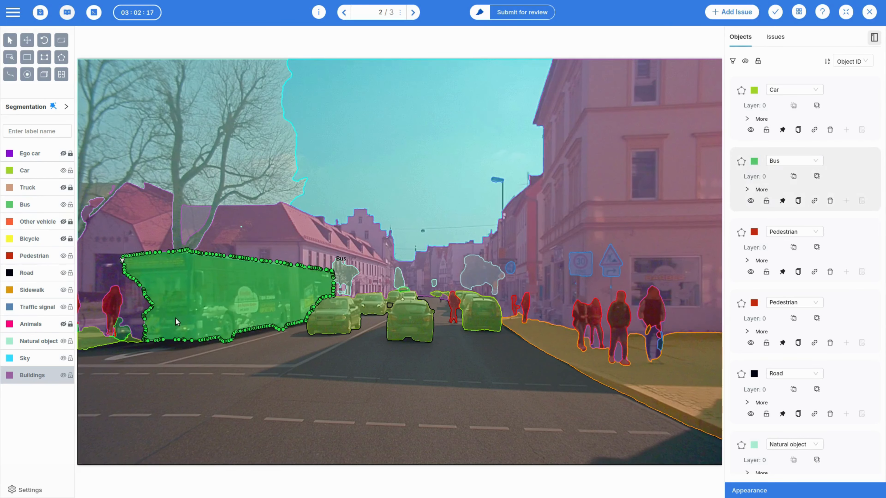
click(145, 387)
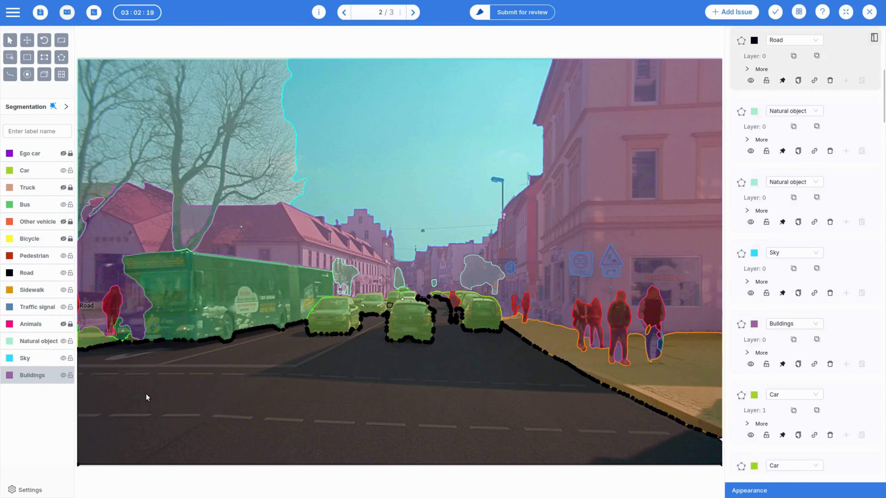
click(143, 319)
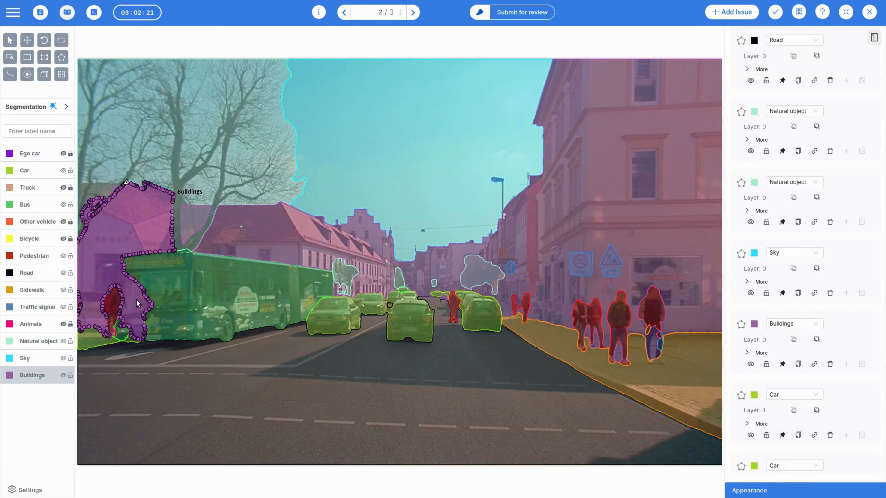
click(190, 399)
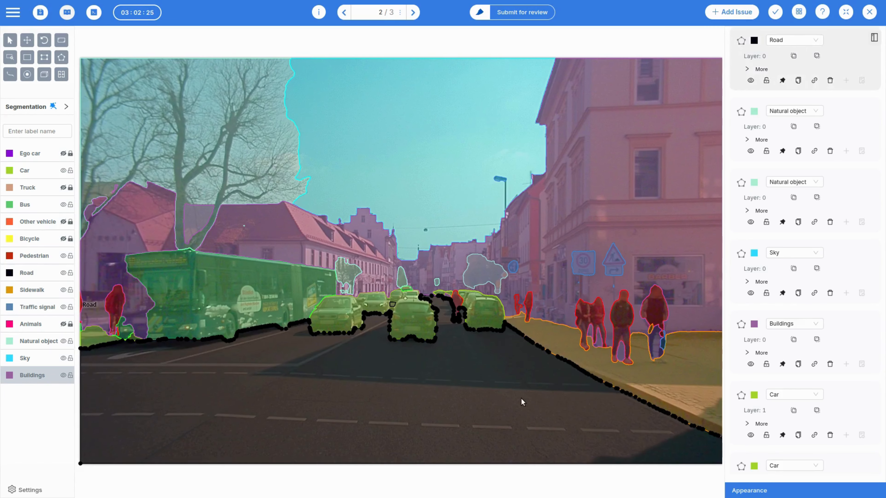
click(658, 377)
click(654, 339)
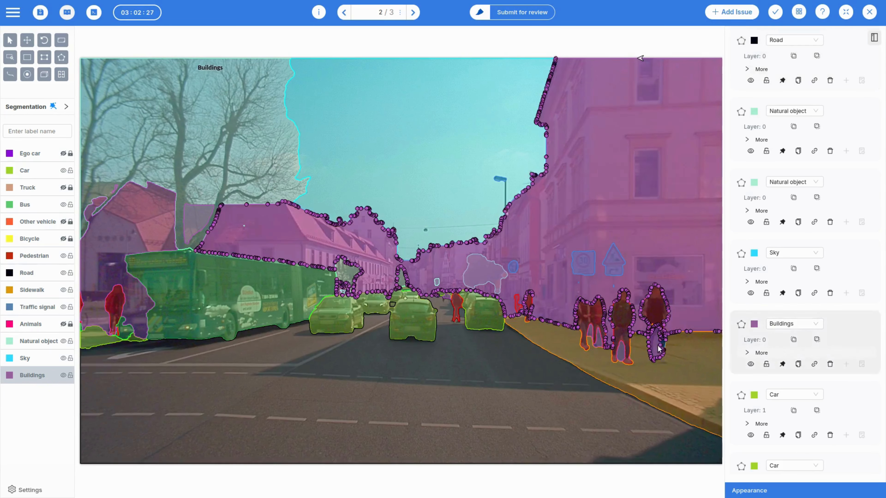
Hide the mask of the rightmost pedestrian on the sidewalk and inspect the Buildings mask behind it.
right_click(656, 303)
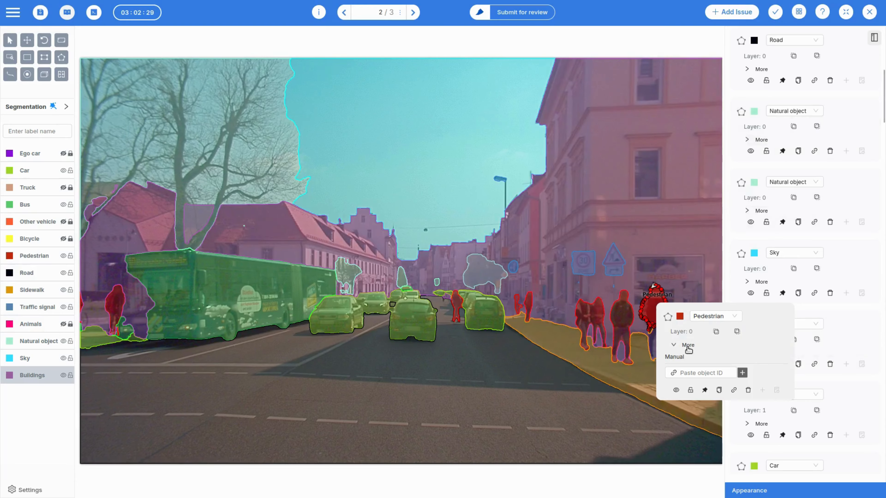
click(677, 390)
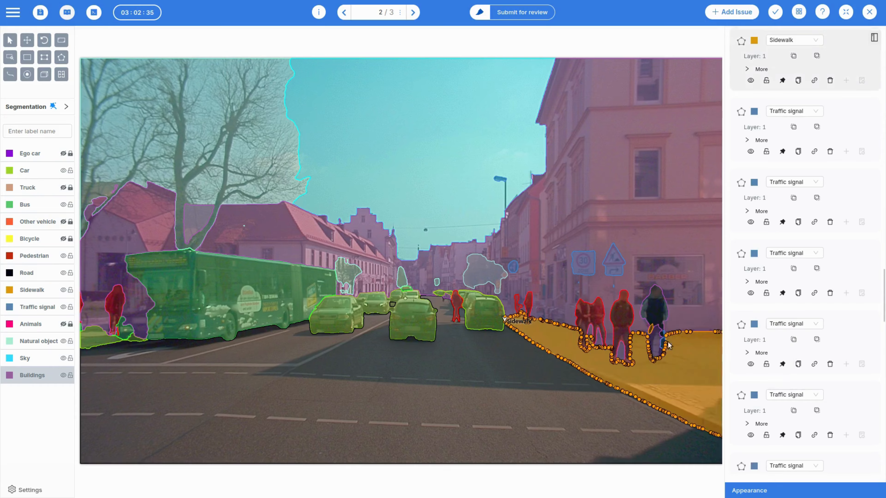
click(660, 308)
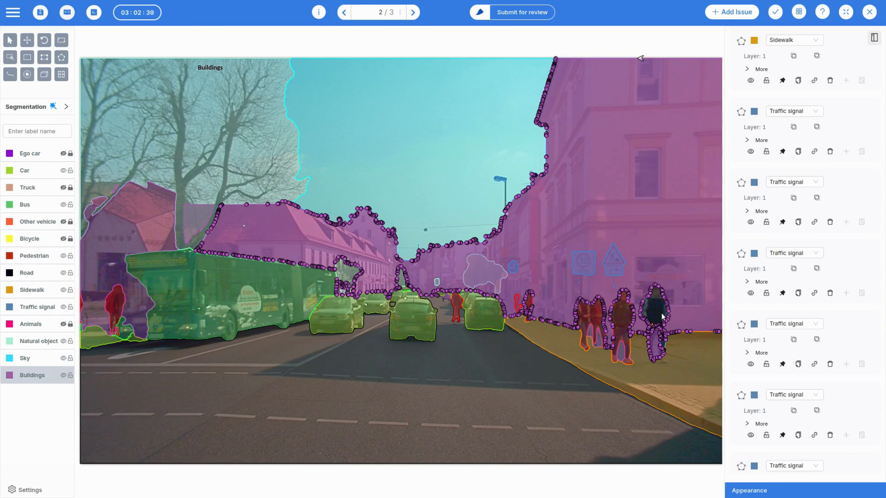
right_click(660, 314)
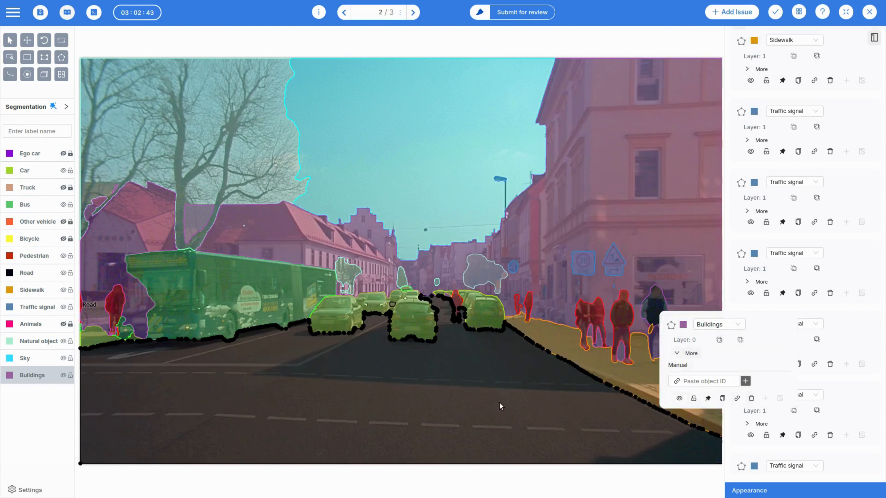
click(453, 406)
Check the masks of the cars and the pedestrians beside them on frame 2.
click(481, 318)
click(333, 319)
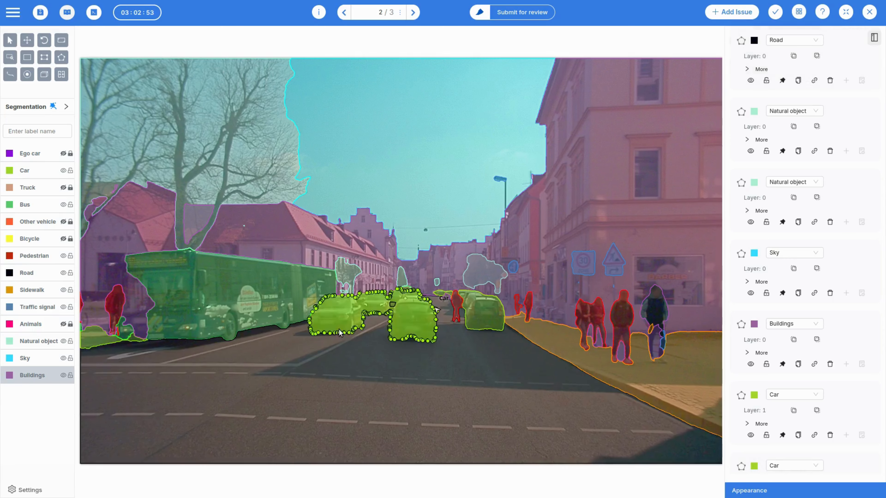
click(457, 306)
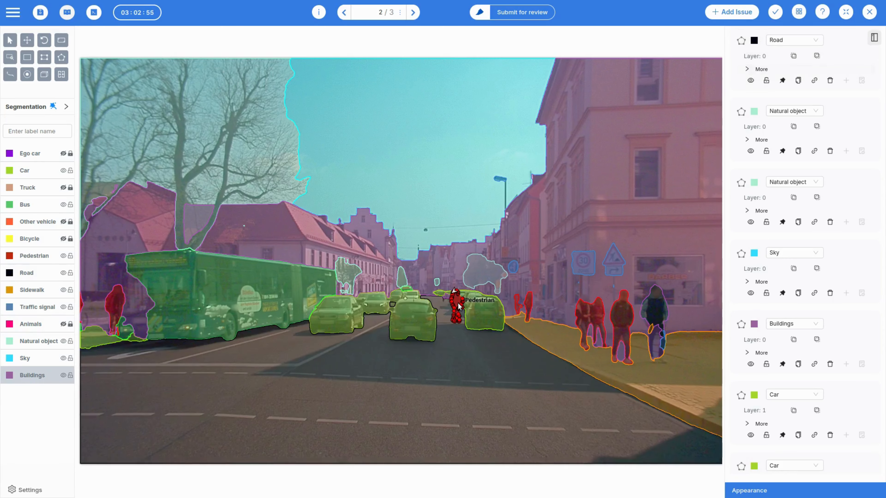
click(530, 309)
click(422, 356)
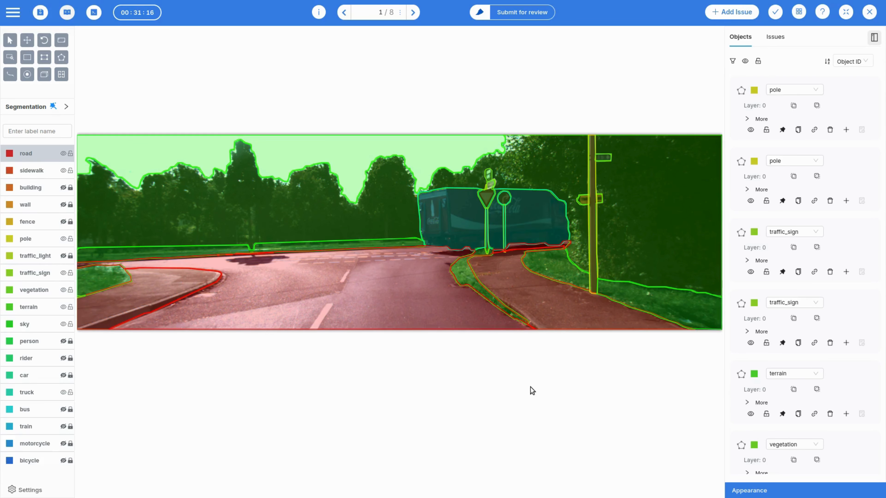
Look through frames 2 to 5 of the eight-frame truck sequence and return to frame 1.
click(414, 12)
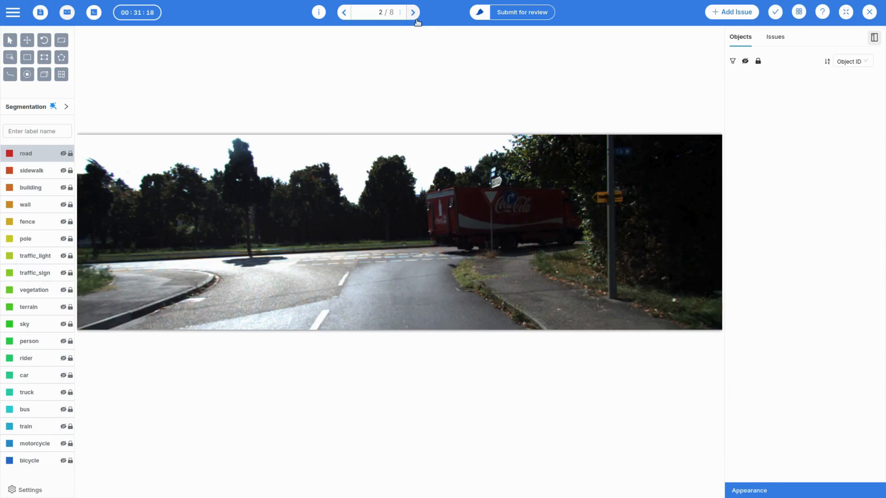
click(414, 13)
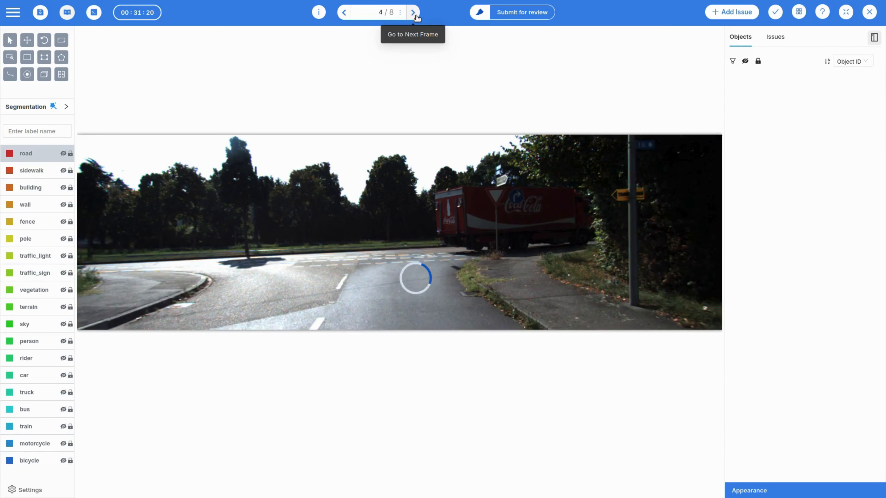
click(415, 13)
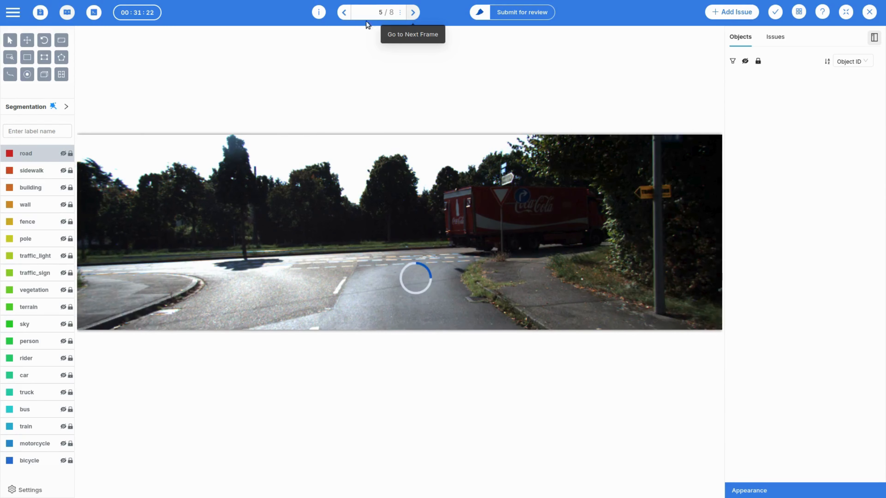
click(345, 17)
click(345, 17)
click(344, 17)
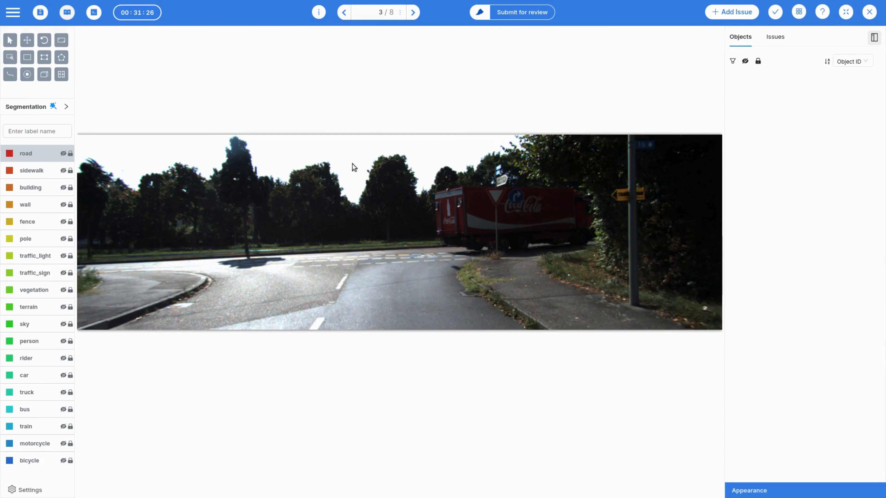
click(345, 15)
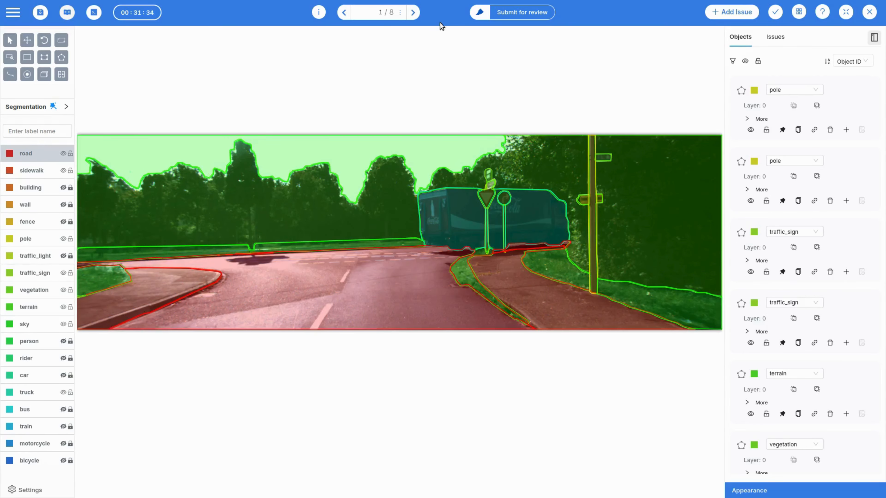
Propagate the masks of frame 1 to frame 2 automatically, dismiss the notification and inspect the masks around the truck and pole.
click(414, 13)
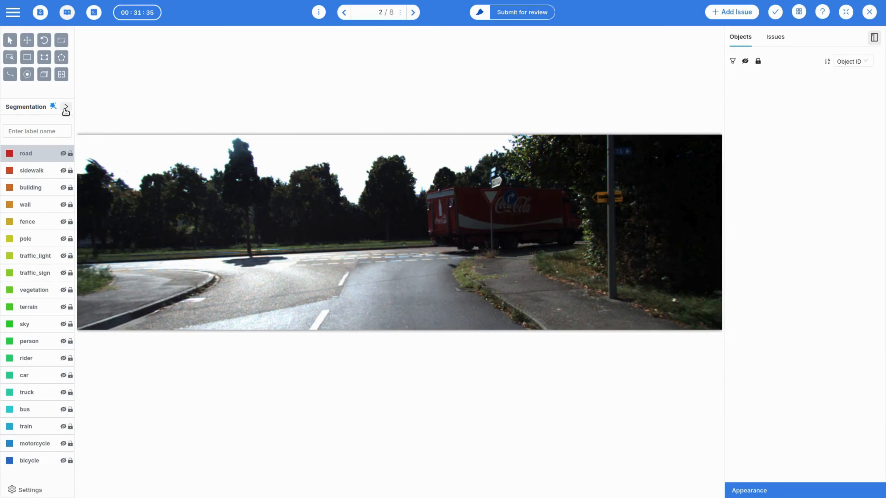
click(66, 107)
click(101, 94)
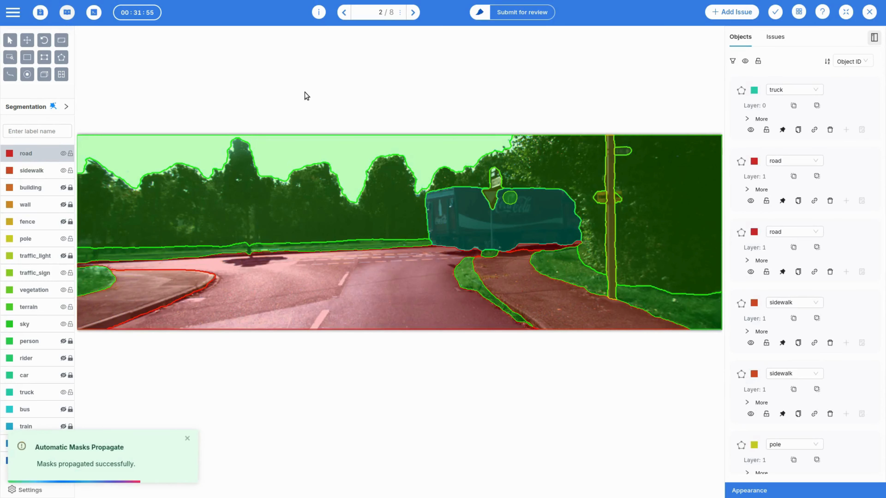
click(187, 438)
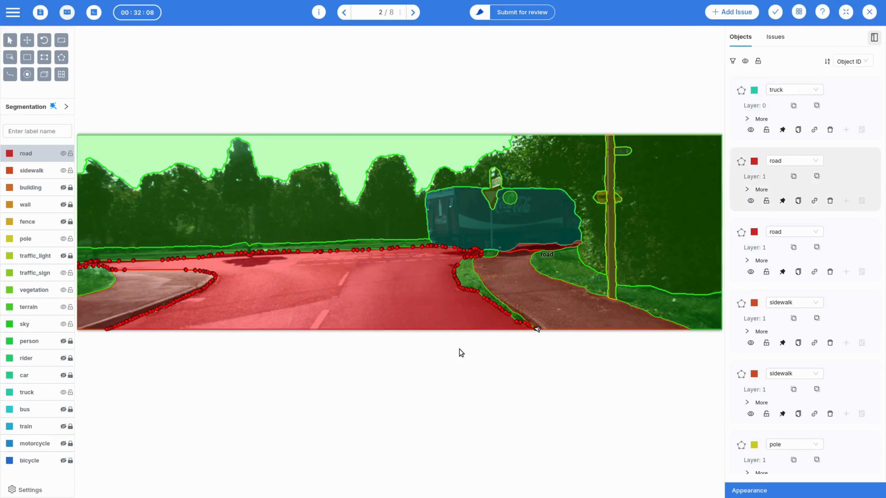
scroll(634, 258, up, 3)
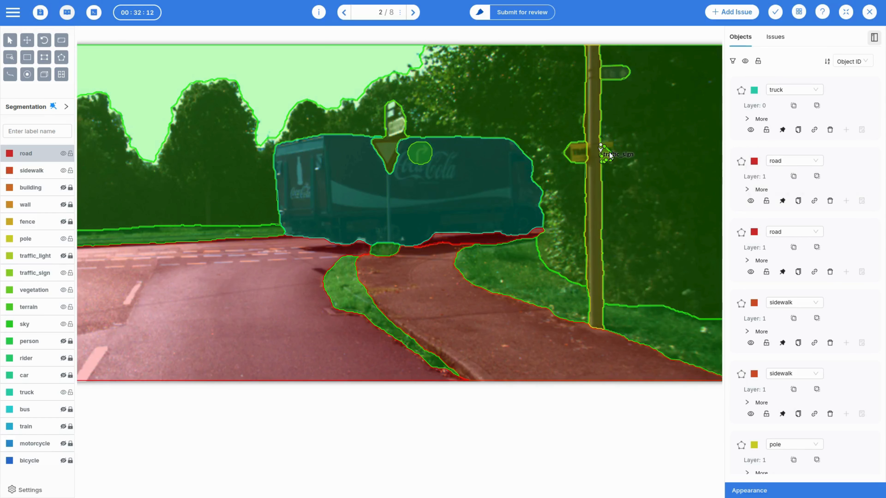
scroll(627, 215, down, 3)
scroll(494, 386, down, 1)
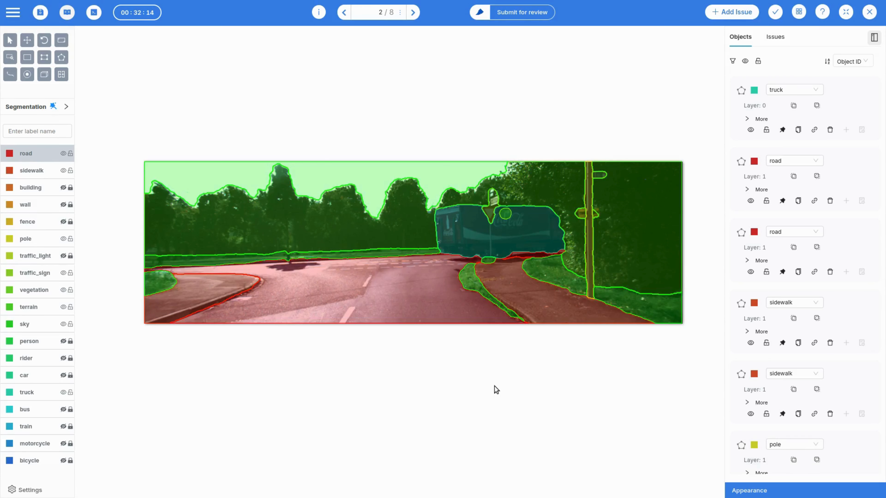